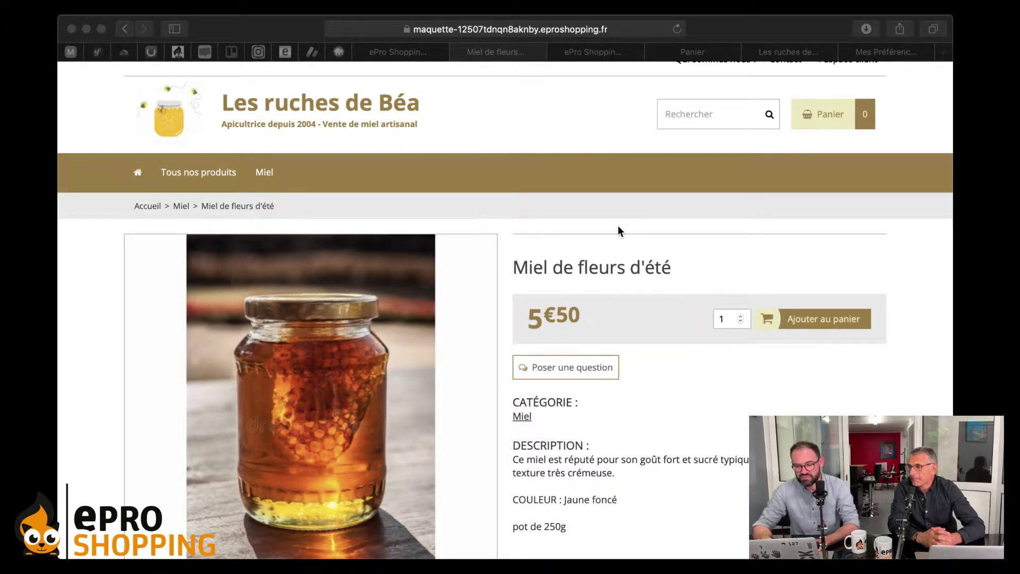
- Switch from the storefront to the shop's back office and open the product Miel de fleurs d'été for editing
left_click(618, 226)
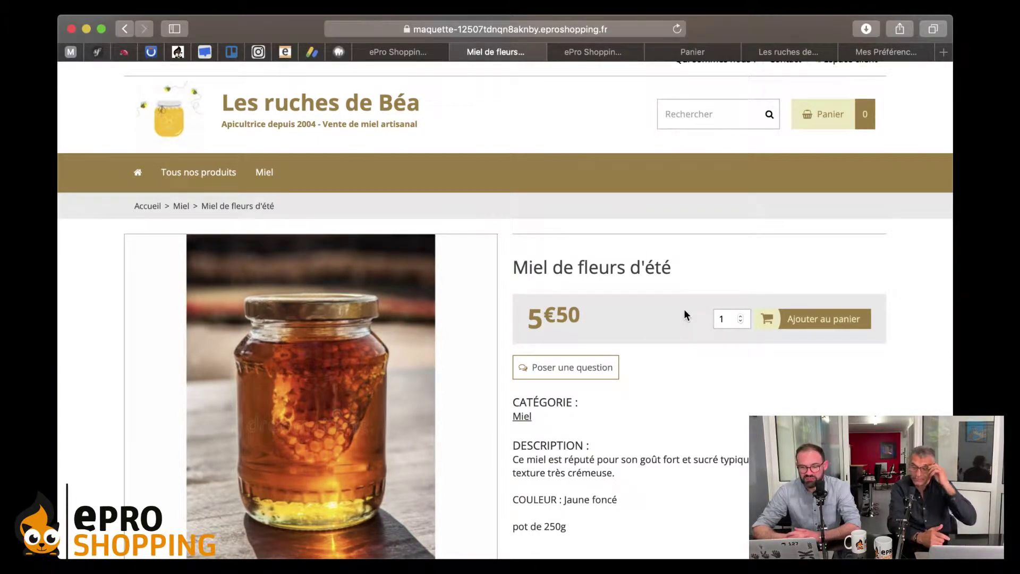
scroll(685, 314, "down", 2)
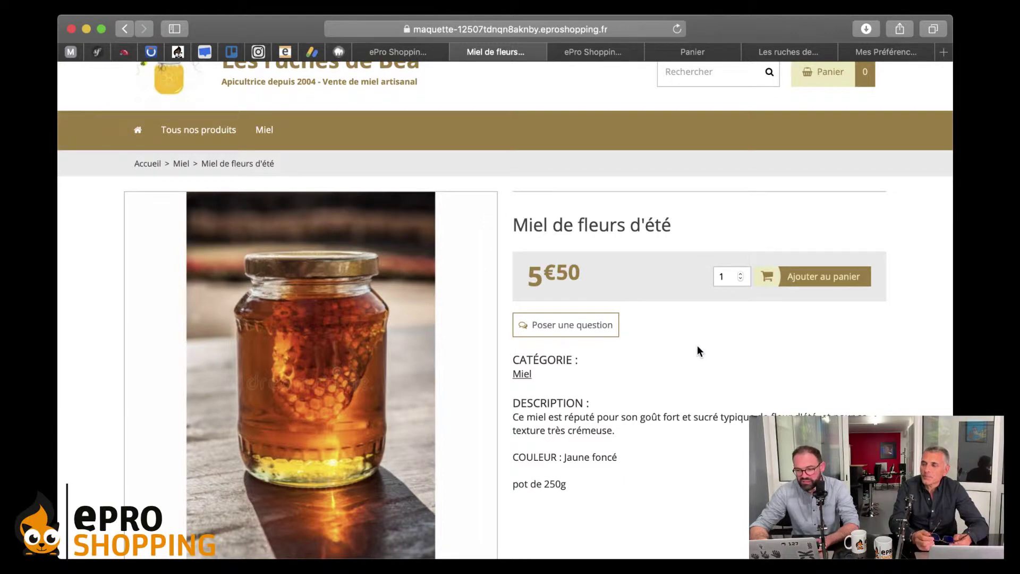
left_click(404, 52)
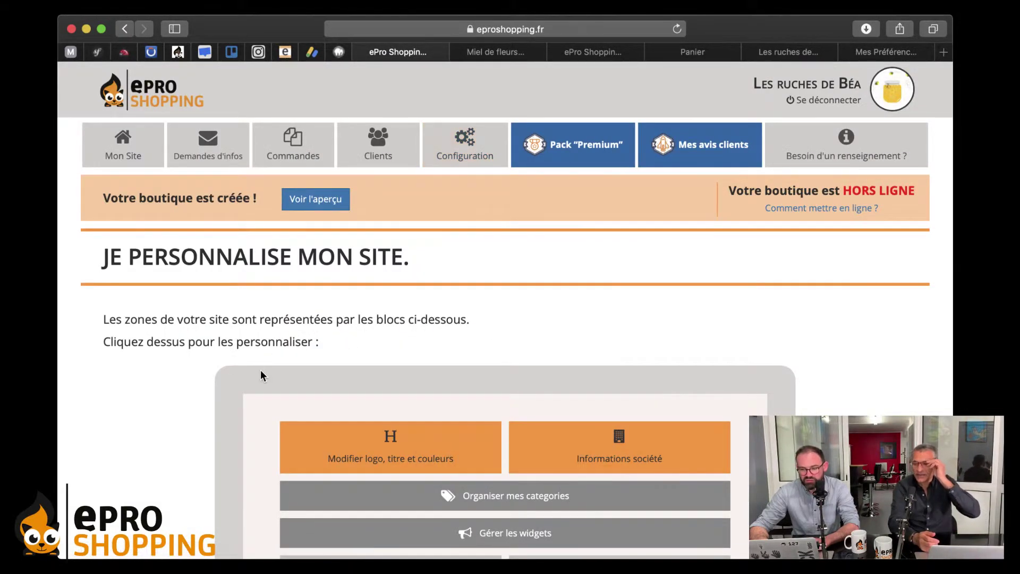
scroll(182, 411, "down", 5)
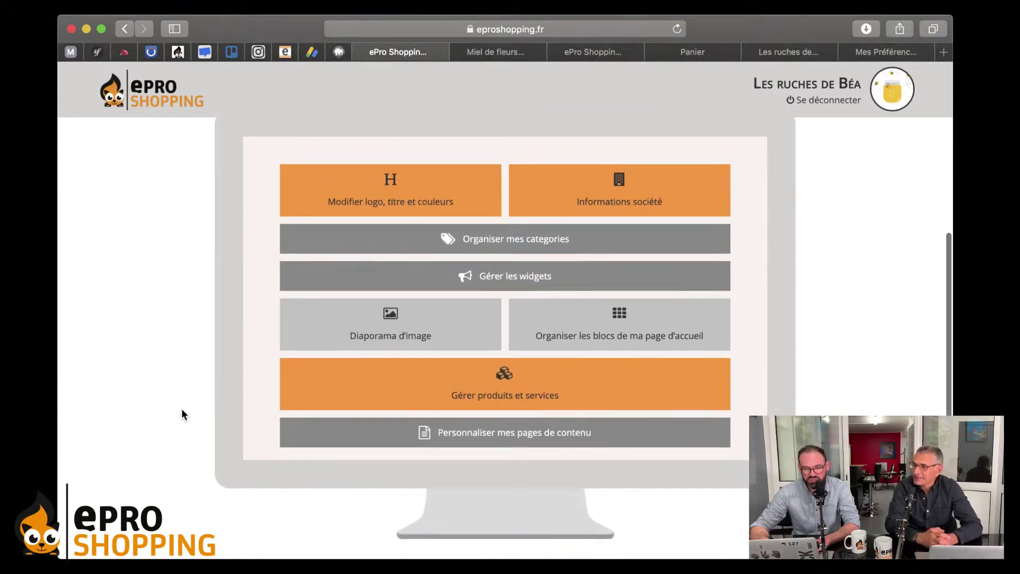
left_click(500, 396)
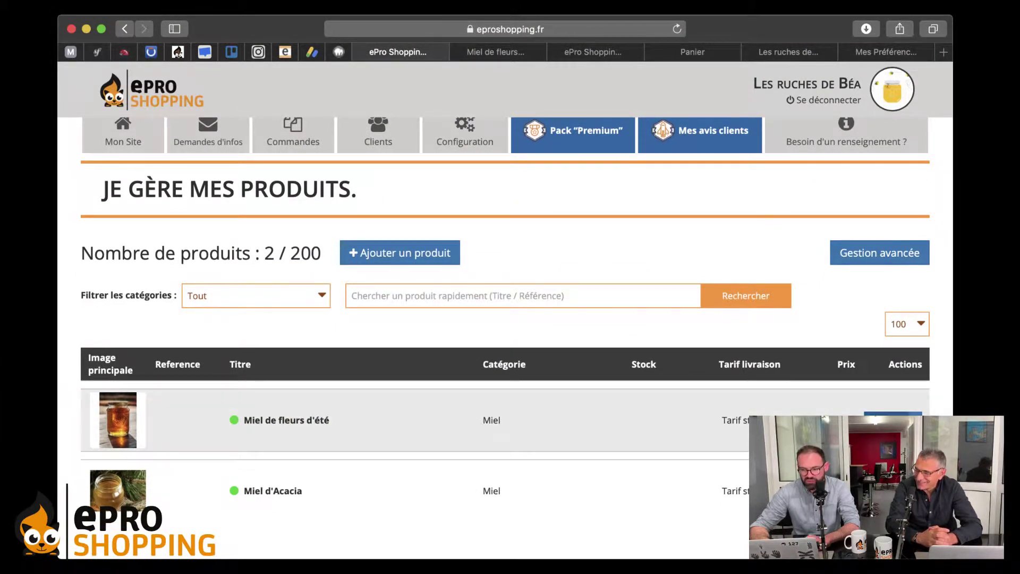
left_click(893, 422)
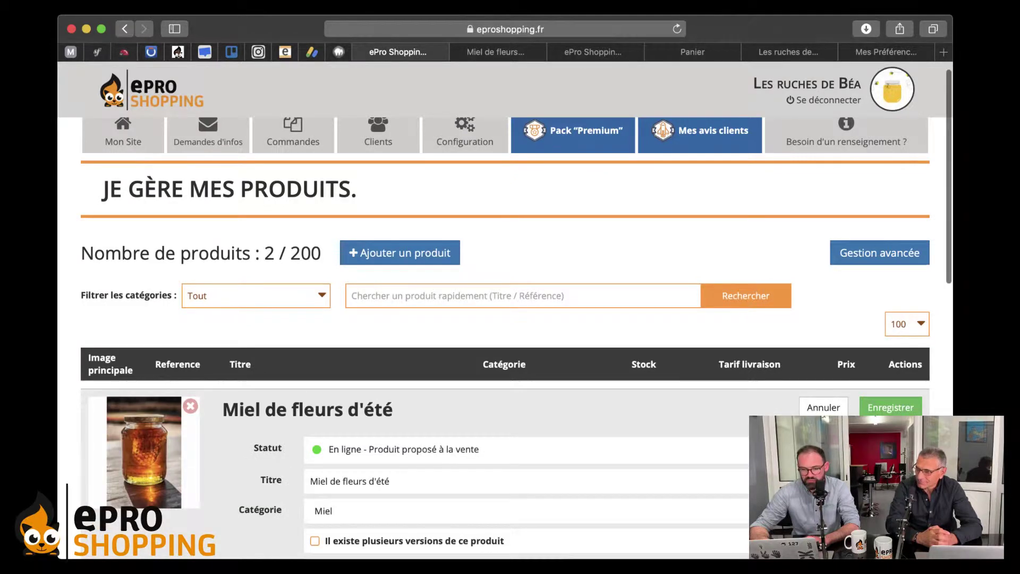
- Enable multiple versions for Miel de fleurs d'été and set the first version's stock info to Selon Qté
scroll(894, 421, "down", 4)
scroll(460, 301, "down", 3)
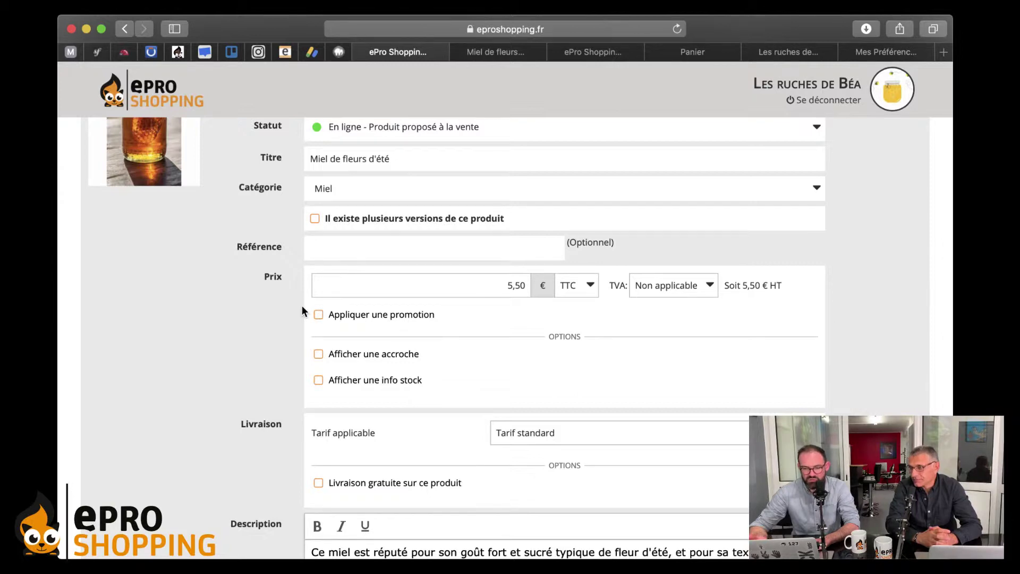
scroll(303, 310, "up", 1)
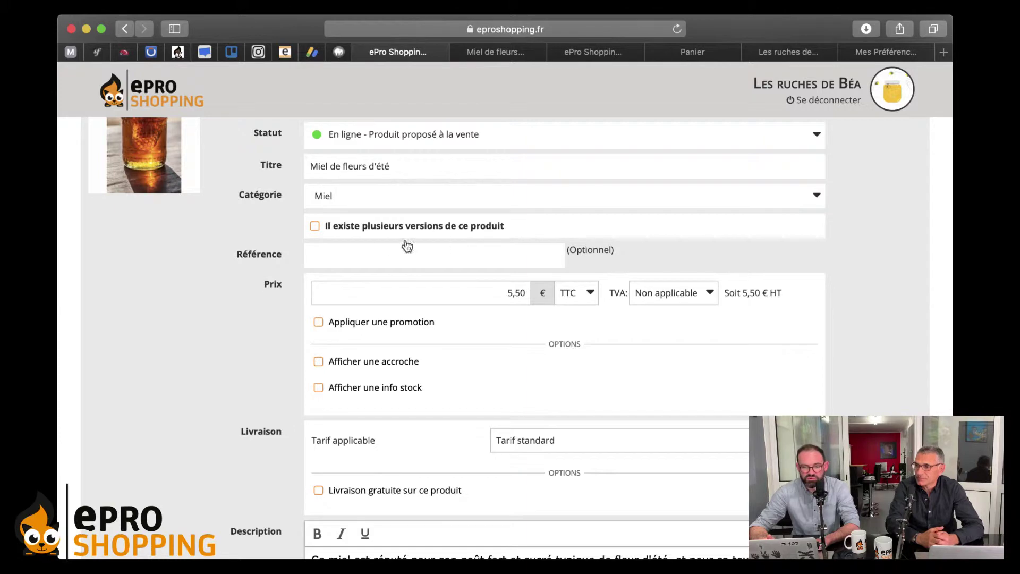
left_click(315, 226)
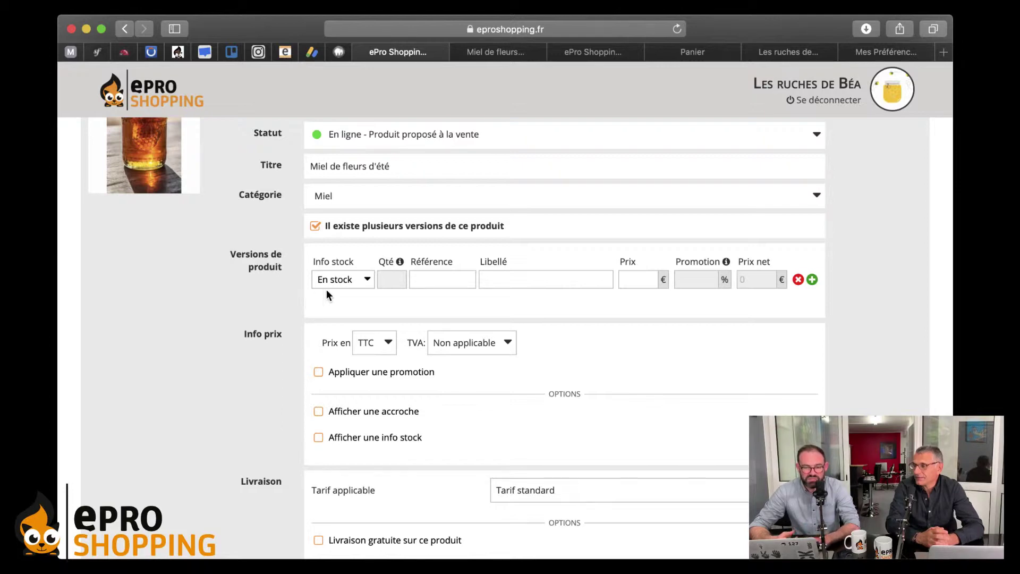
left_click(362, 285)
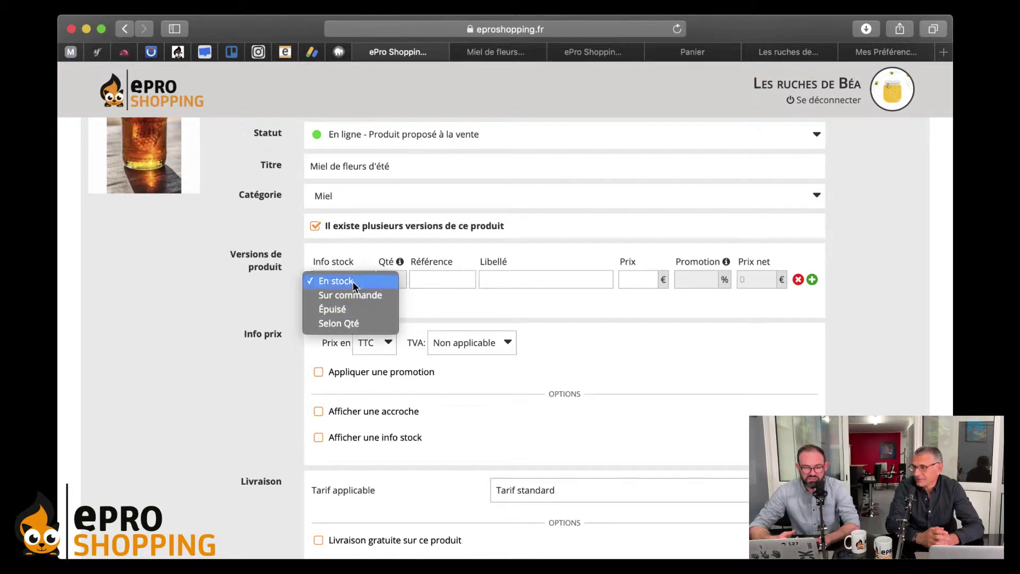
left_click(371, 256)
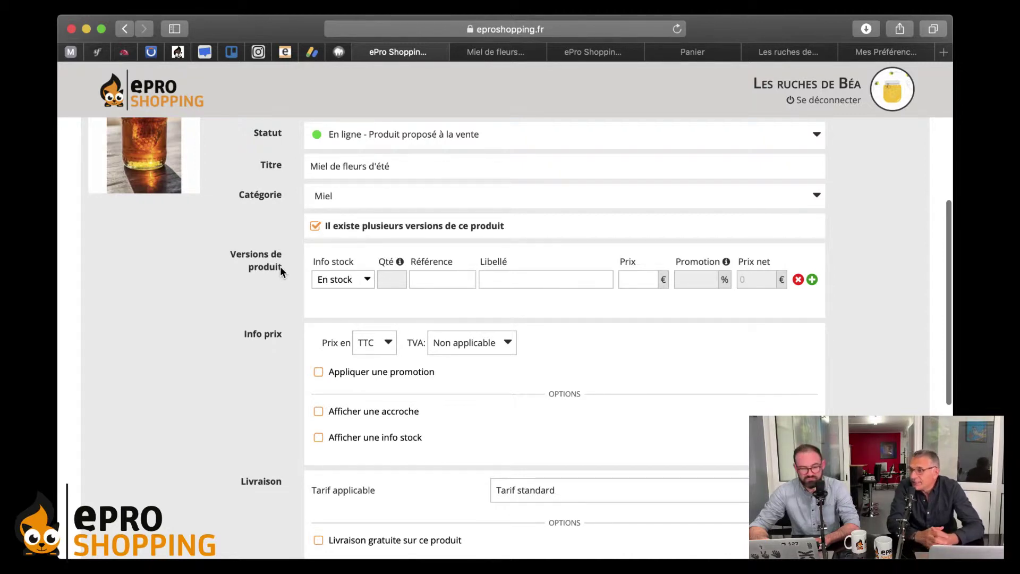
left_click(343, 284)
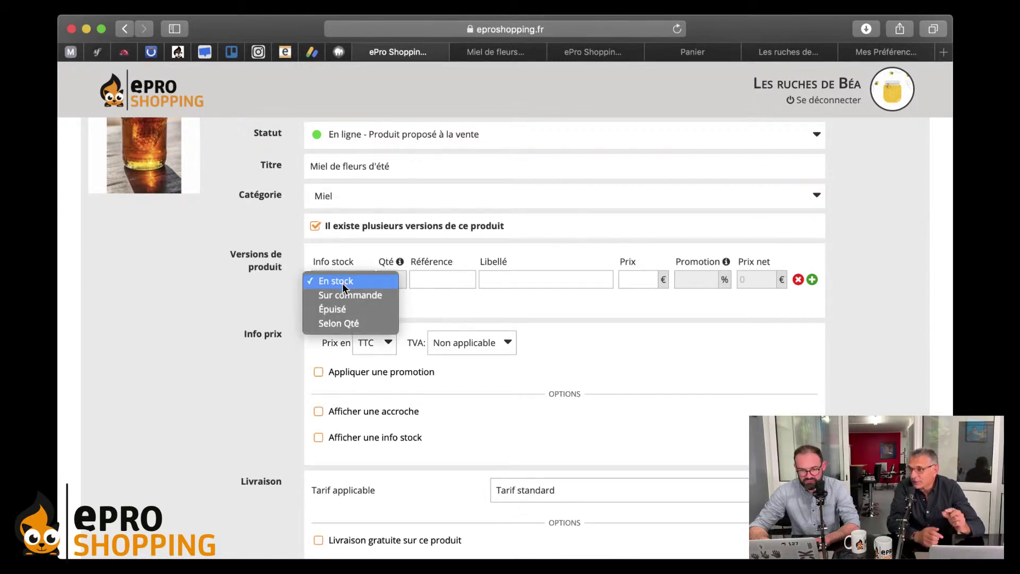
left_click(377, 324)
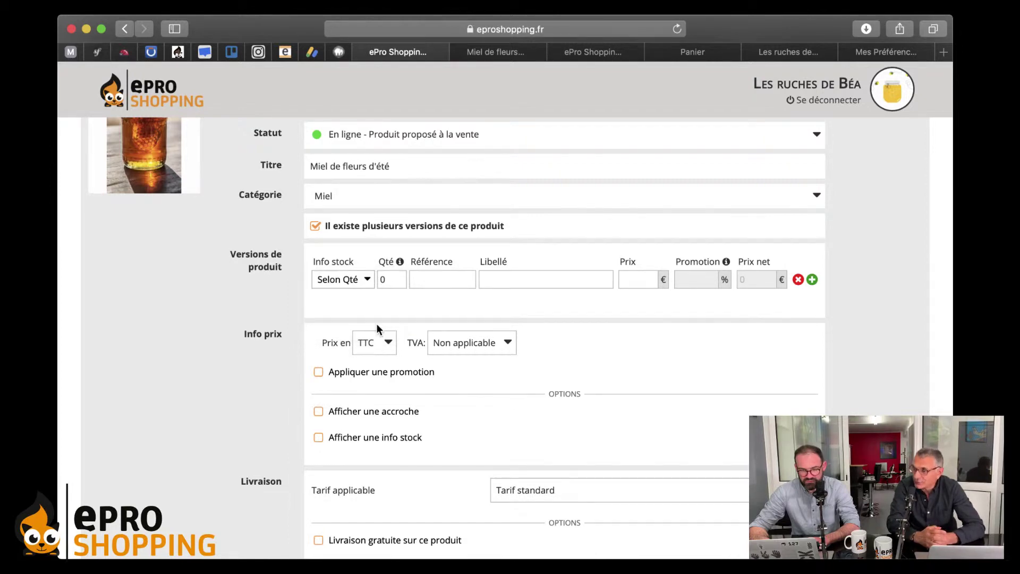
- Fill in the first product version with label 250g, quantity 12 and price 5,50 €
left_click(485, 281)
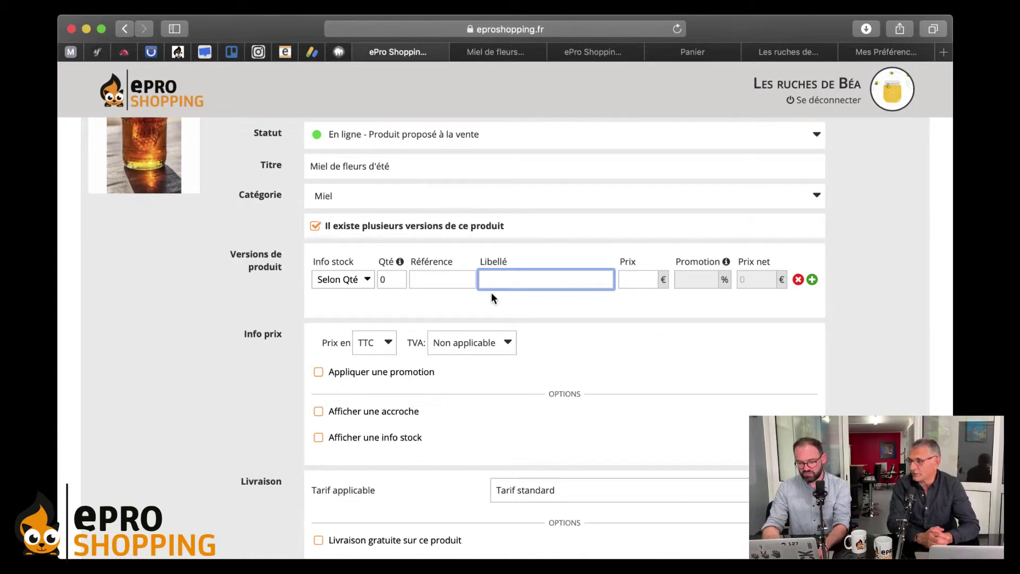
type("250g")
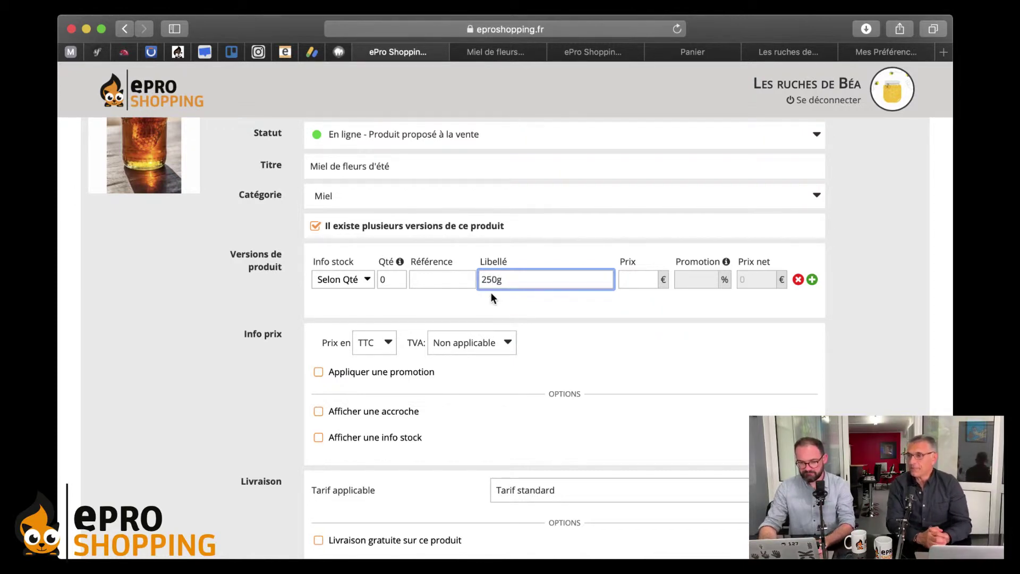
left_click(391, 281)
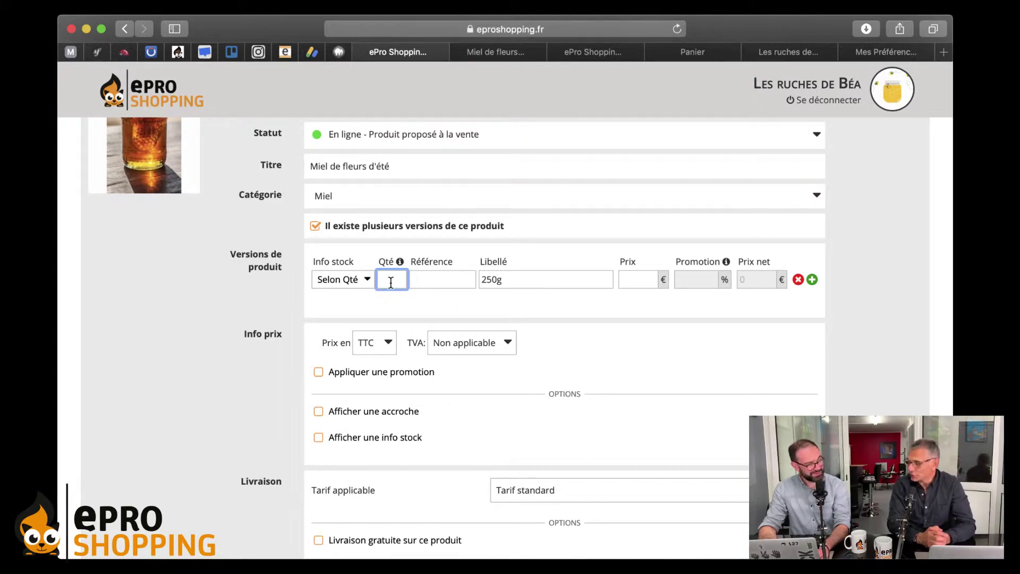
type("12")
left_click(630, 249)
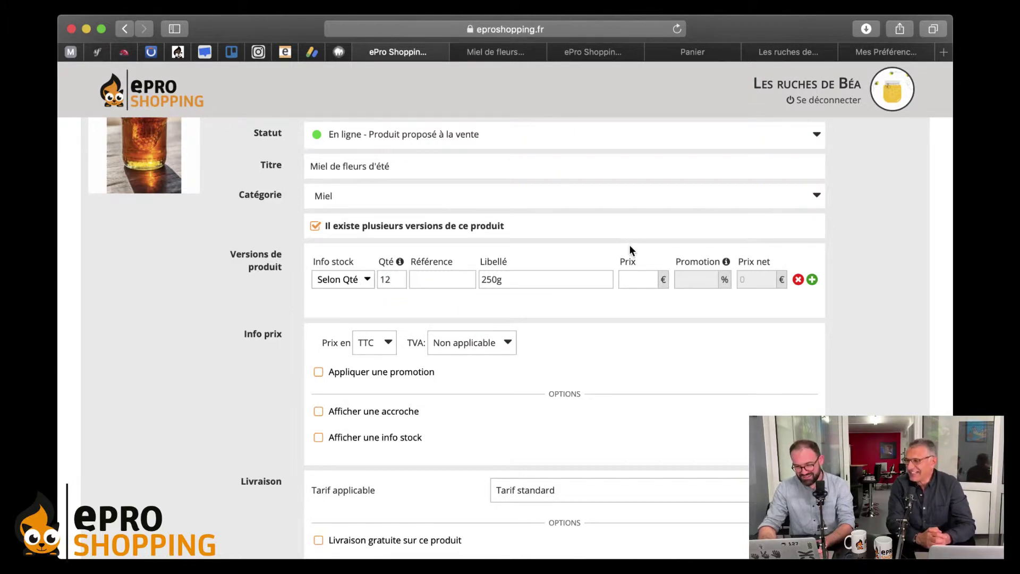
left_click(642, 280)
type("5,50")
left_click(633, 257)
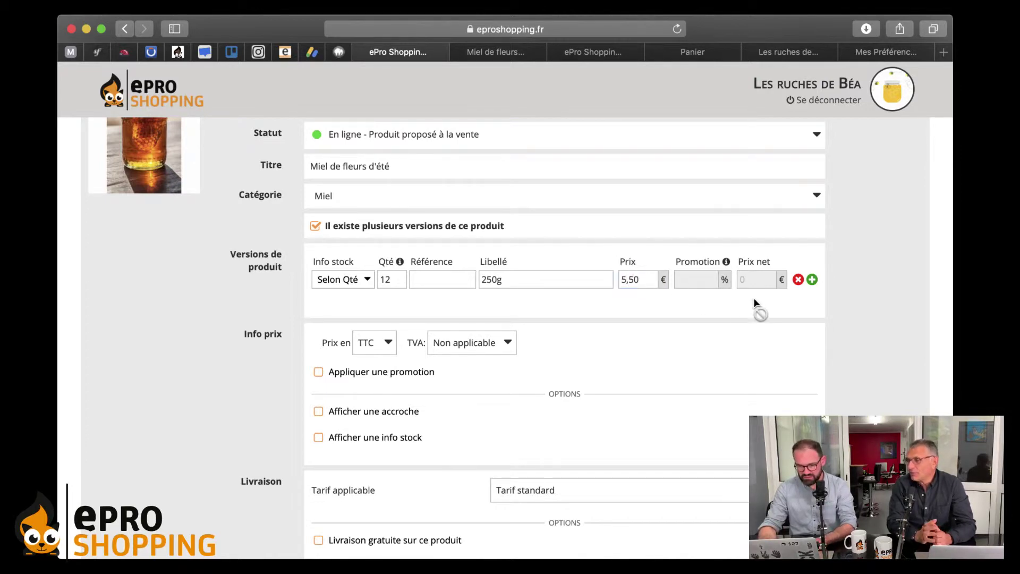
- Add a second product version labelled 500g with a price of 9,50 €
left_click(812, 280)
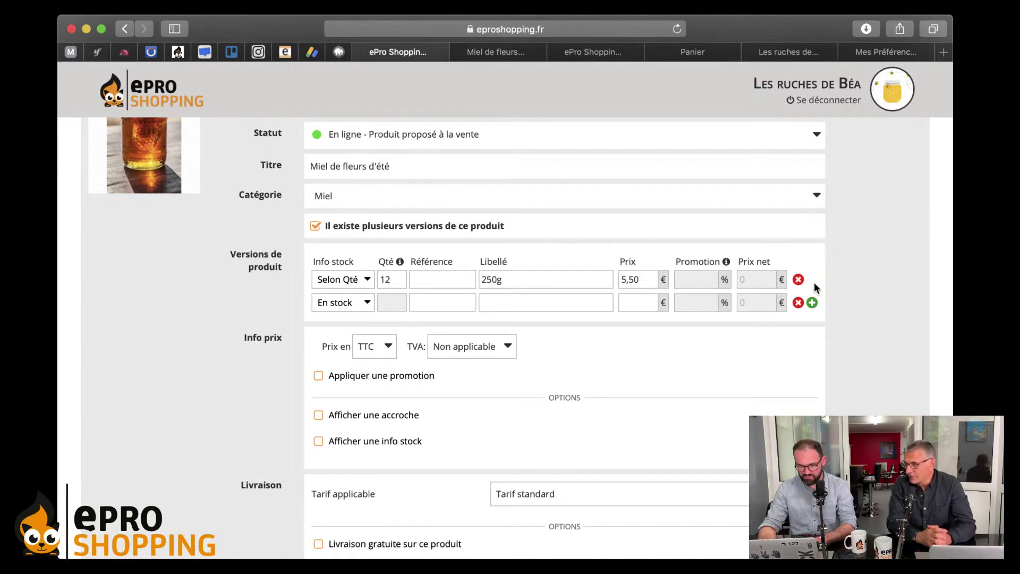
left_click(490, 303)
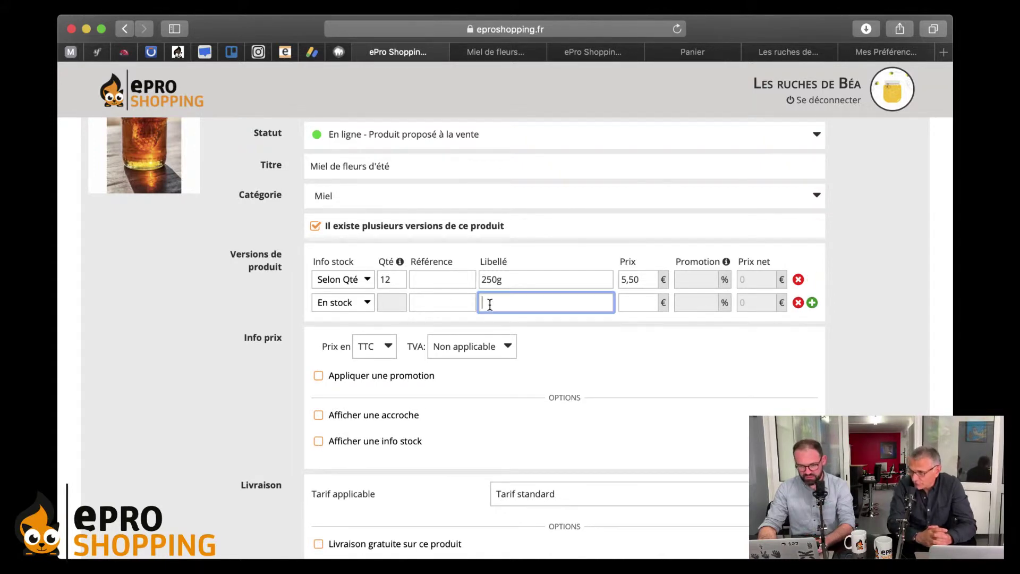
type("500g")
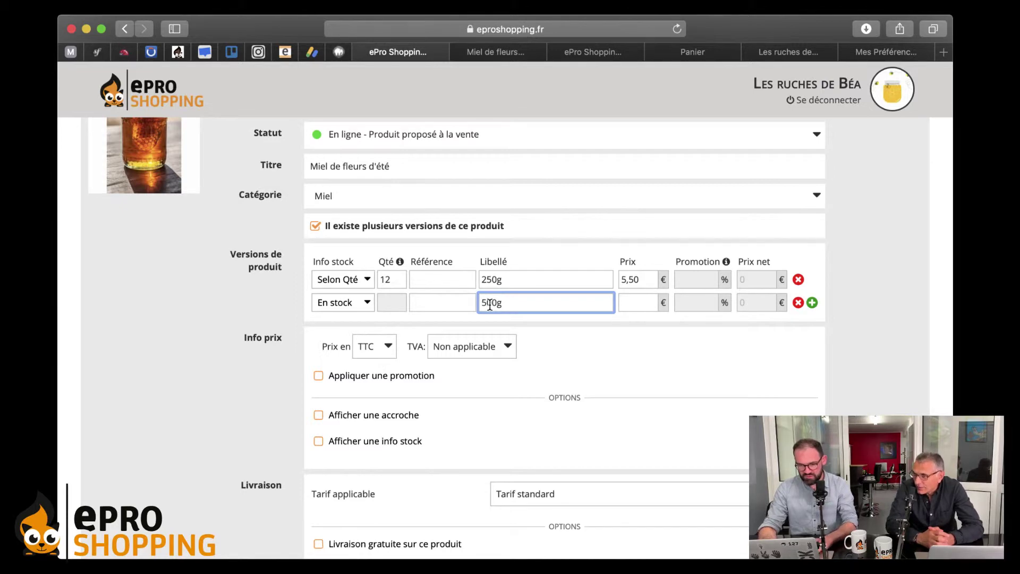
left_click(628, 305)
type("9")
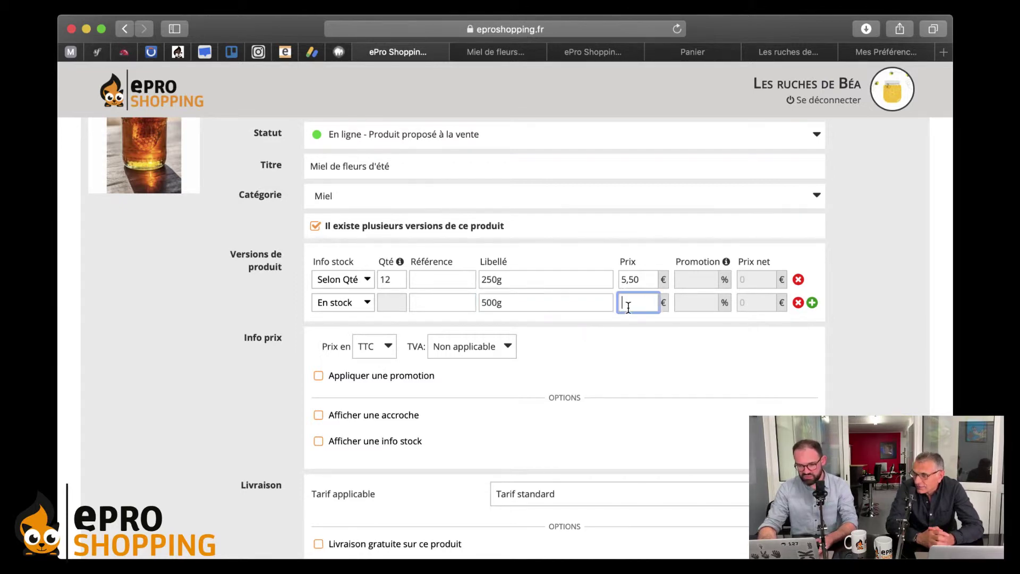
type(",50")
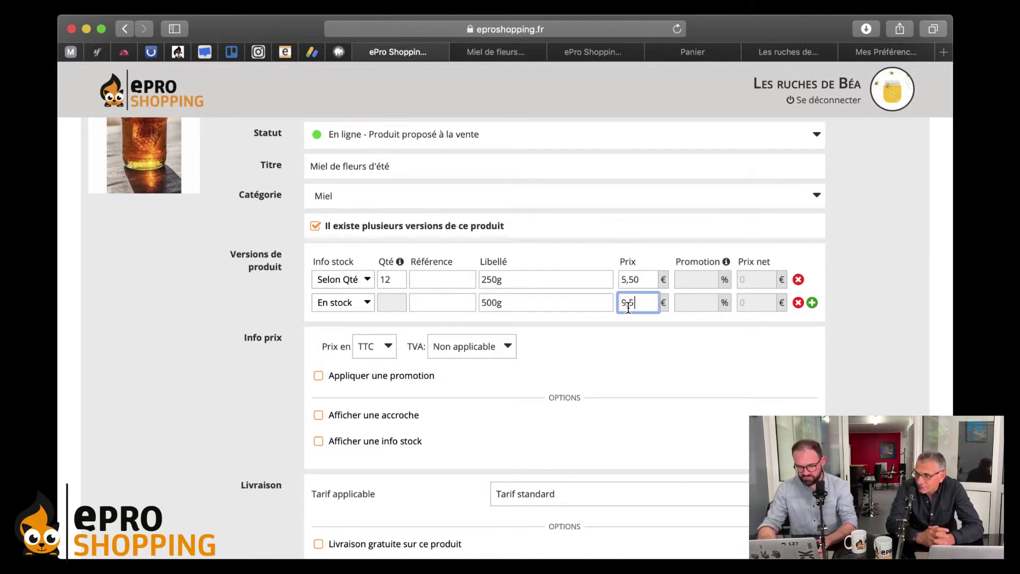
left_click(534, 234)
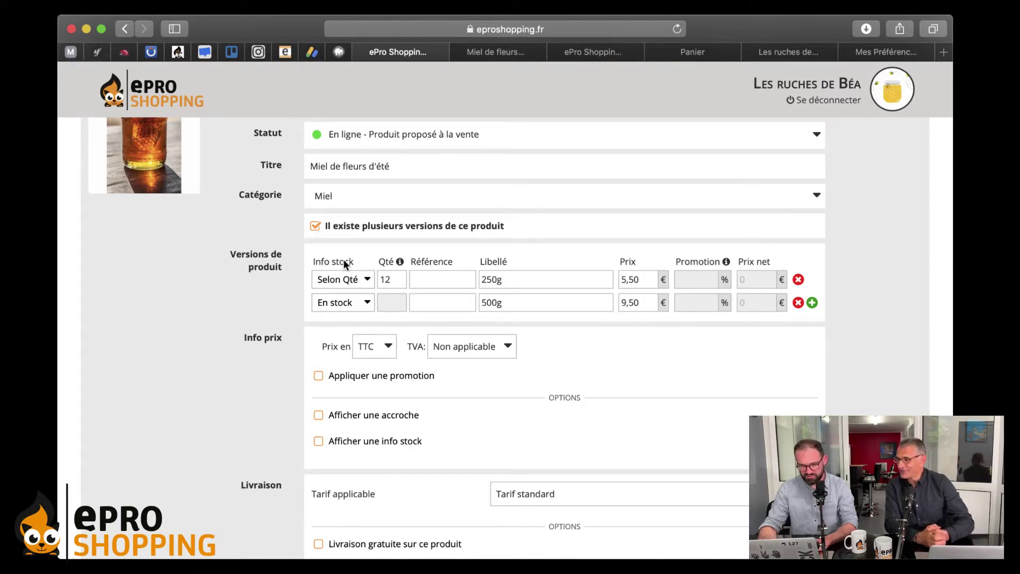
- Set the 500g version's stock info to Selon Qté with a quantity of 20
left_click(319, 304)
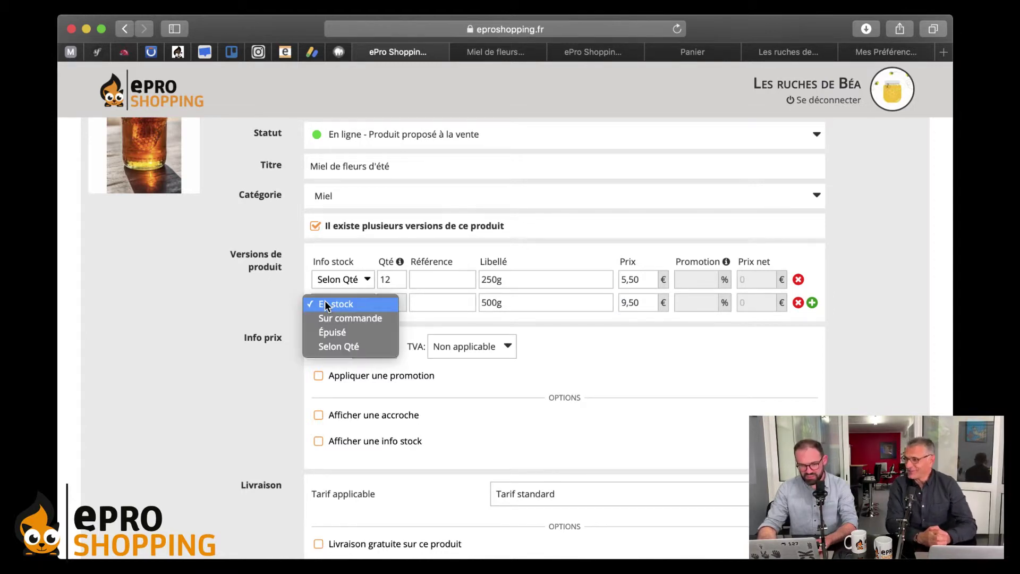
left_click(330, 347)
left_click(394, 302)
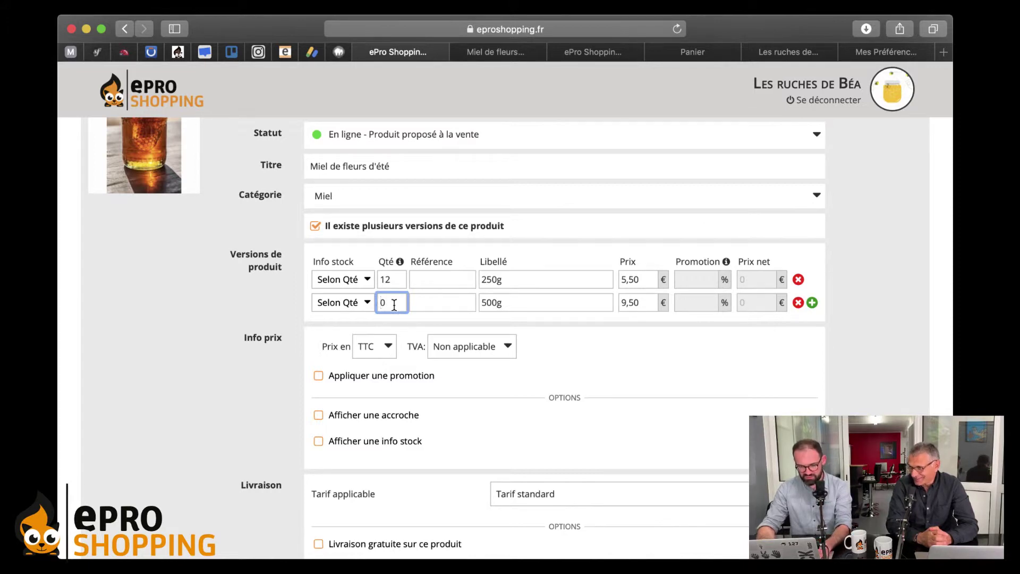
double_click(394, 303)
type("20")
left_click(441, 259)
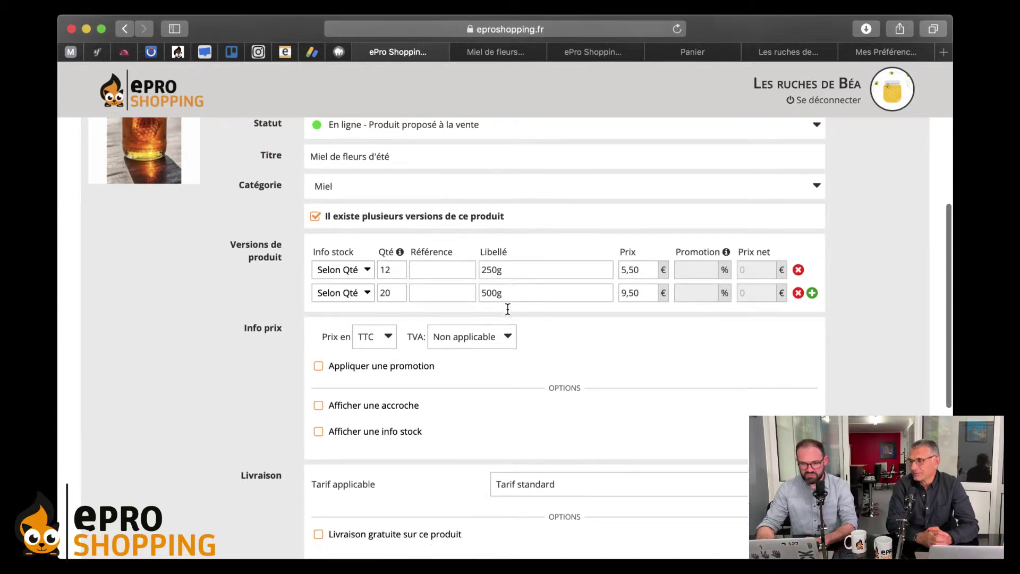
- Save the changes to the product Miel de fleurs d'été
scroll(508, 310, "up", 2)
scroll(850, 196, "up", 3)
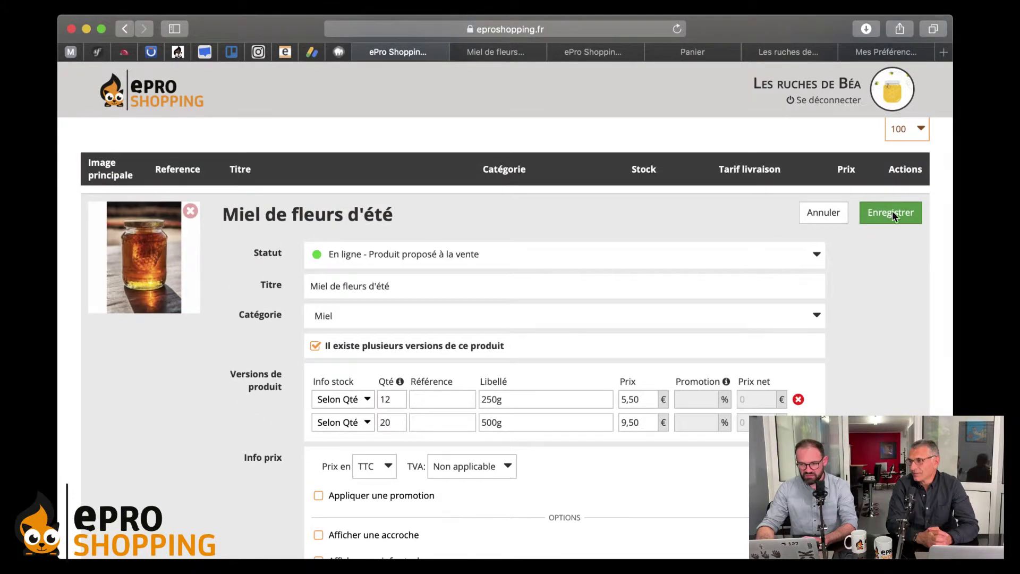
left_click(895, 213)
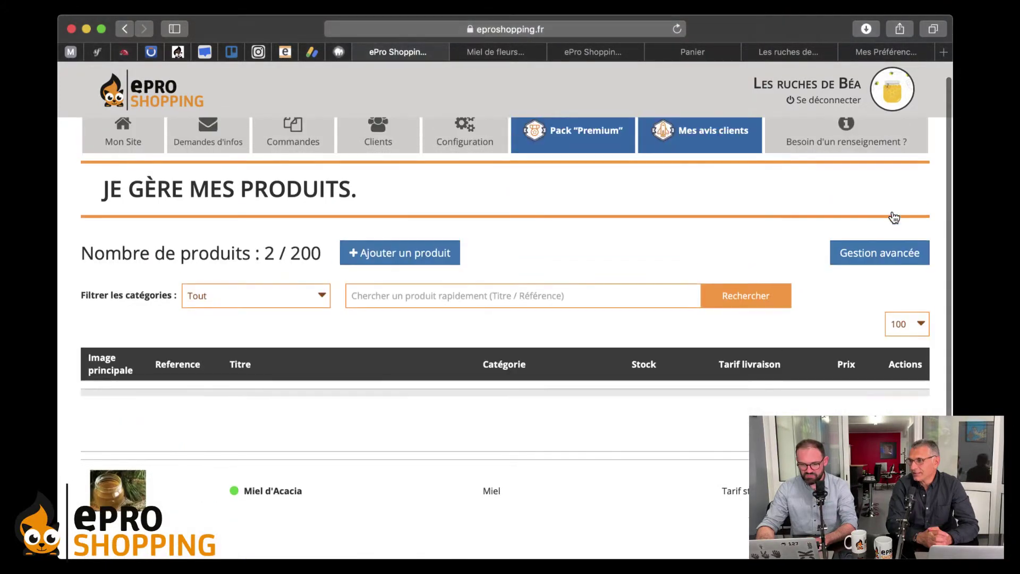
- Reload the storefront page of Miel de fleurs d'été and check its displayed price and the selectable versions
mouse_move(502, 173)
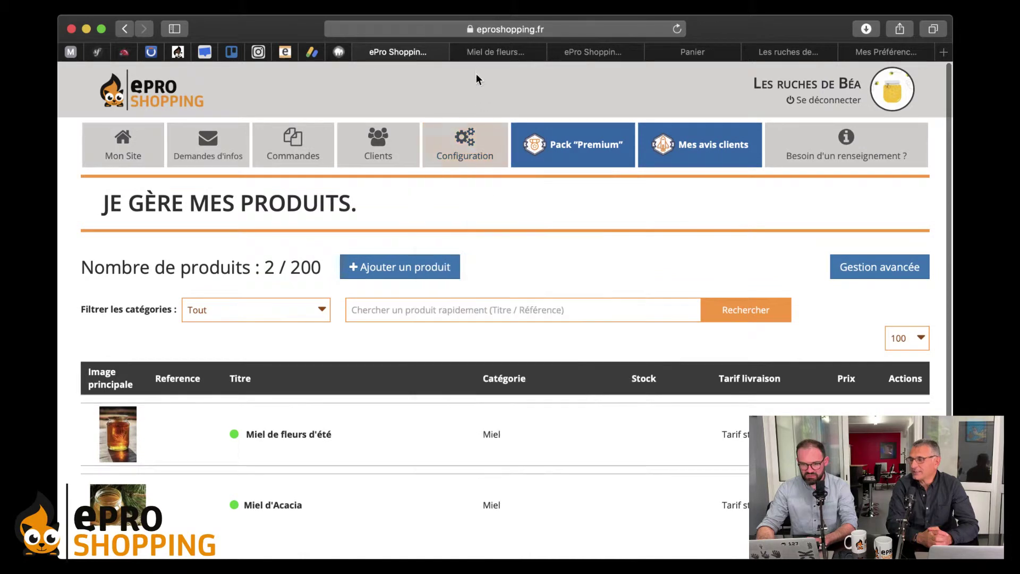
left_click(482, 53)
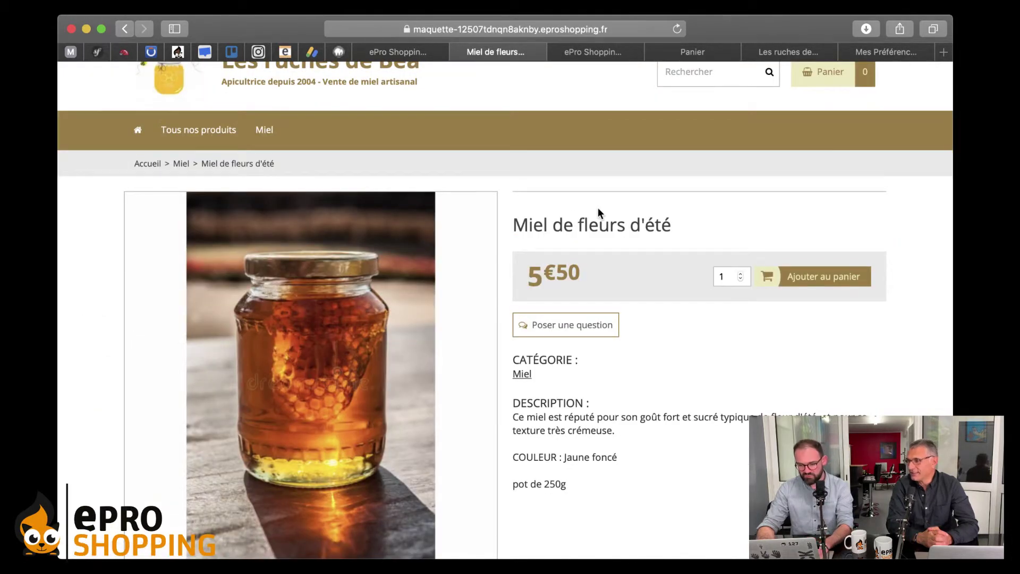
key("super+r")
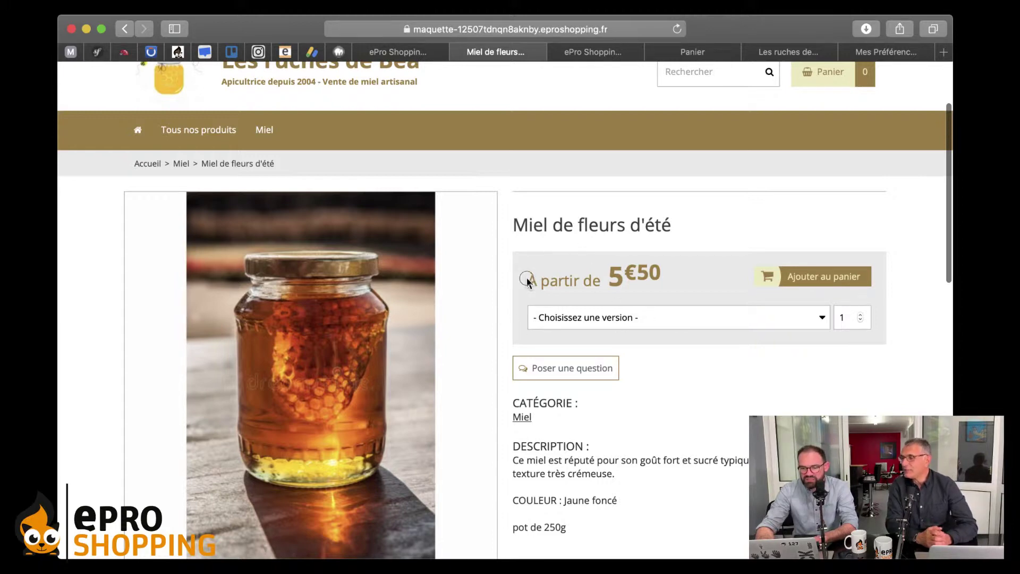
left_click_drag(527, 277, 689, 273)
left_click(689, 273)
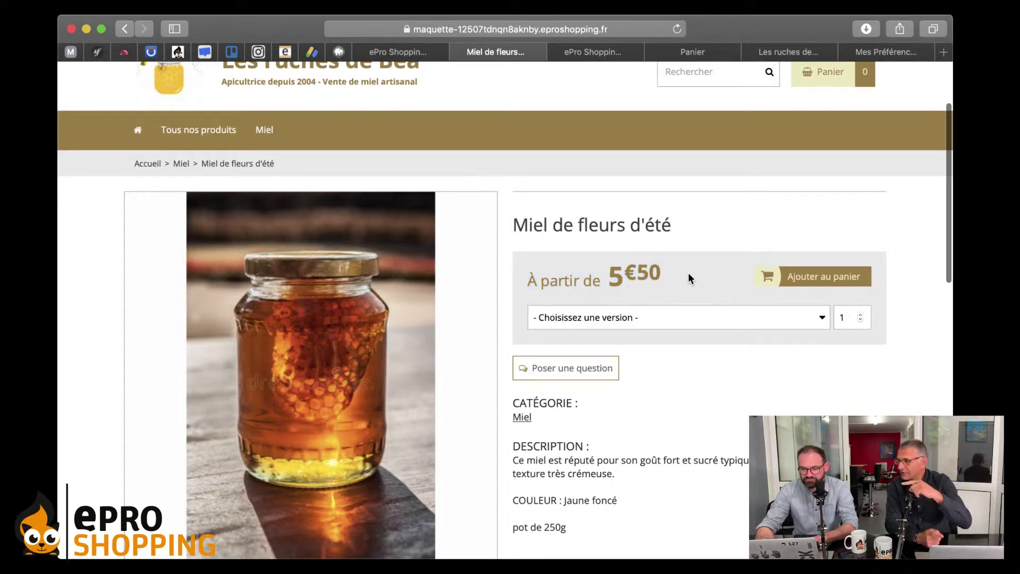
left_click(601, 325)
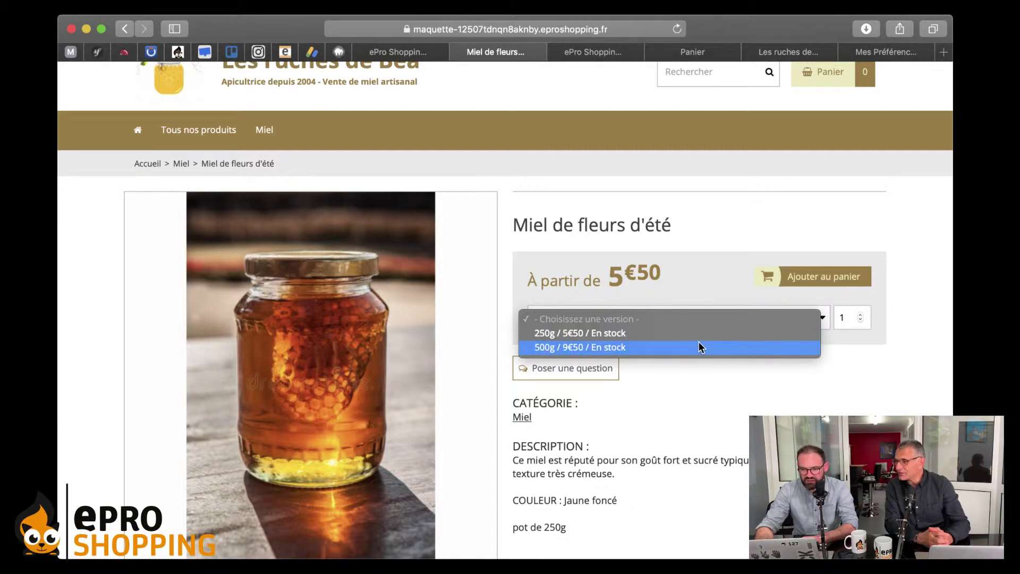
left_click(802, 289)
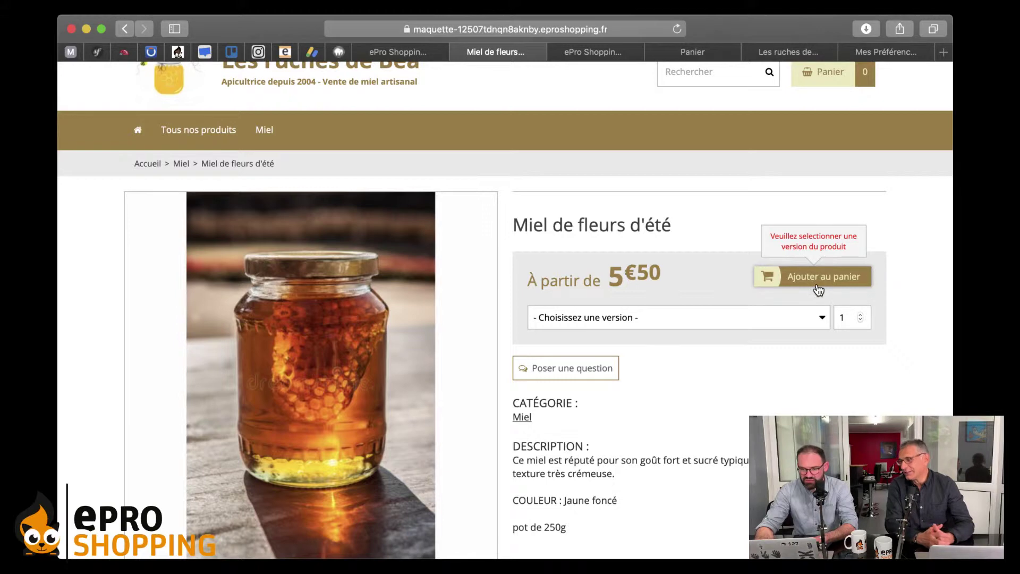
- Select the 500g version of Miel de fleurs d'été and switch to the 250g version to compare their displayed prices
left_click(569, 321)
left_click(575, 348)
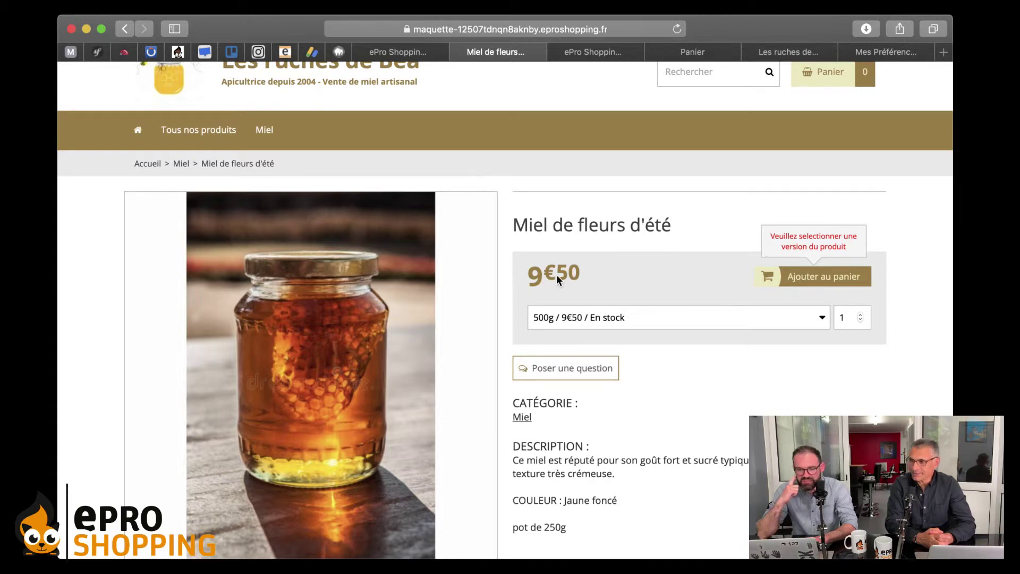
left_click(551, 318)
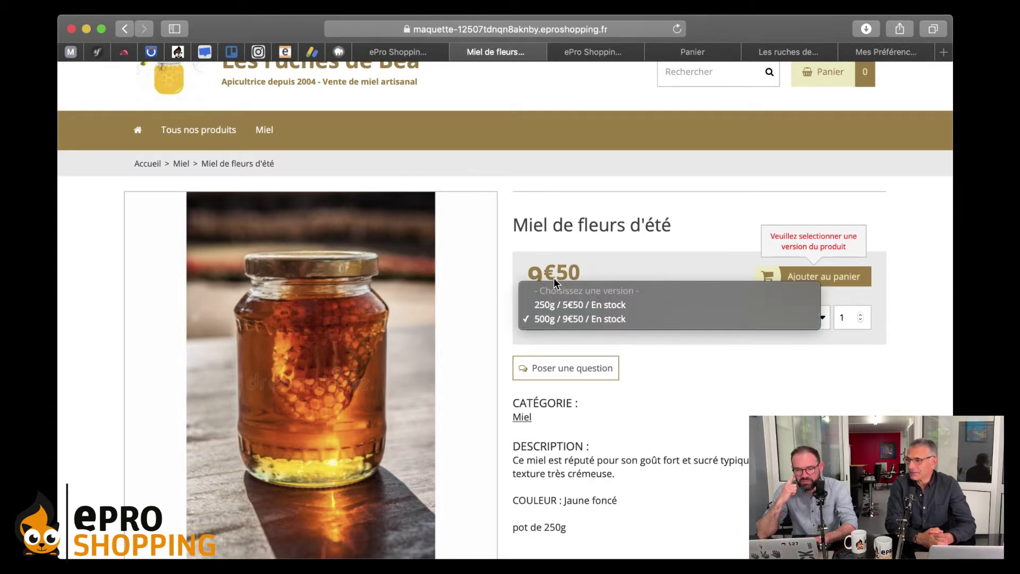
left_click(547, 307)
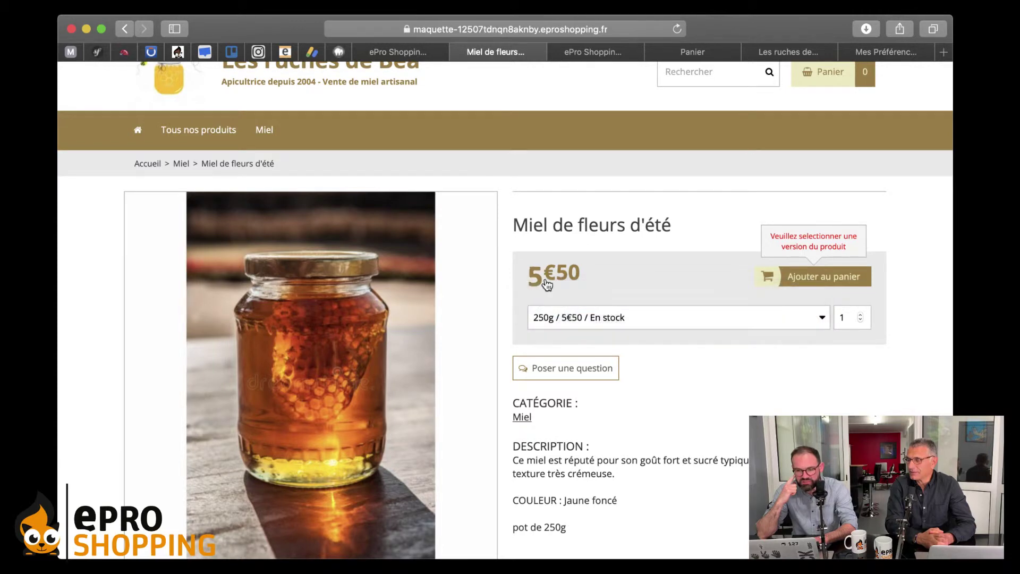
- Choose the 500g version of Miel de fleurs d'été and add one unit to the cart
left_click(558, 323)
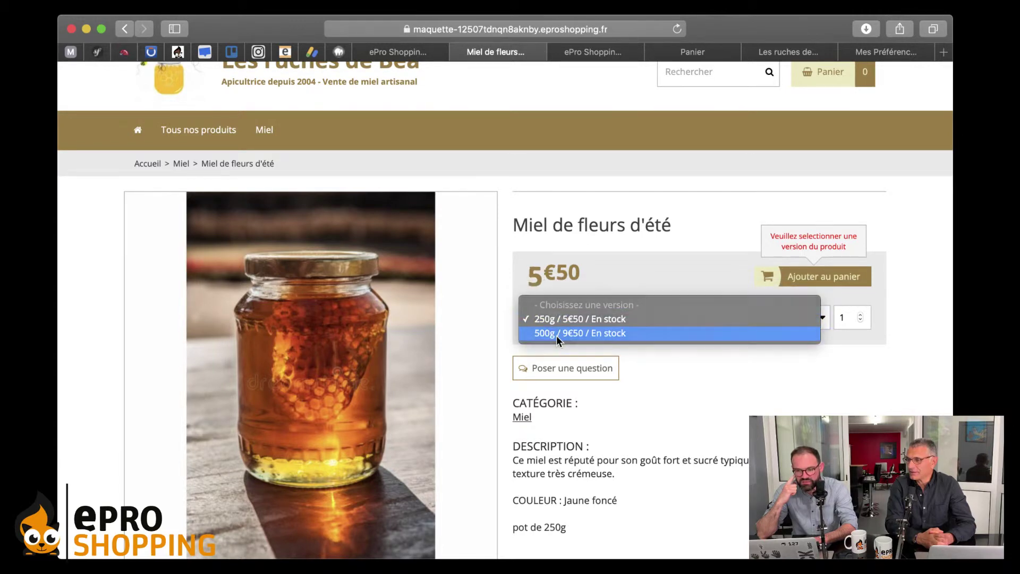
left_click(557, 335)
left_click(808, 282)
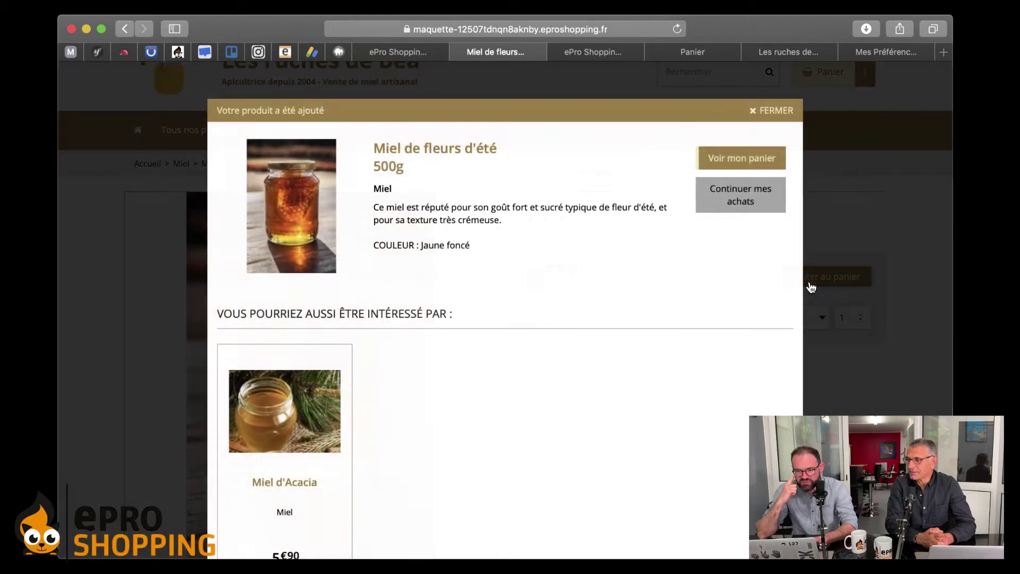
- Open the cart and review the 500g honey line, its unit price, the shipping cost and the total
left_click(720, 169)
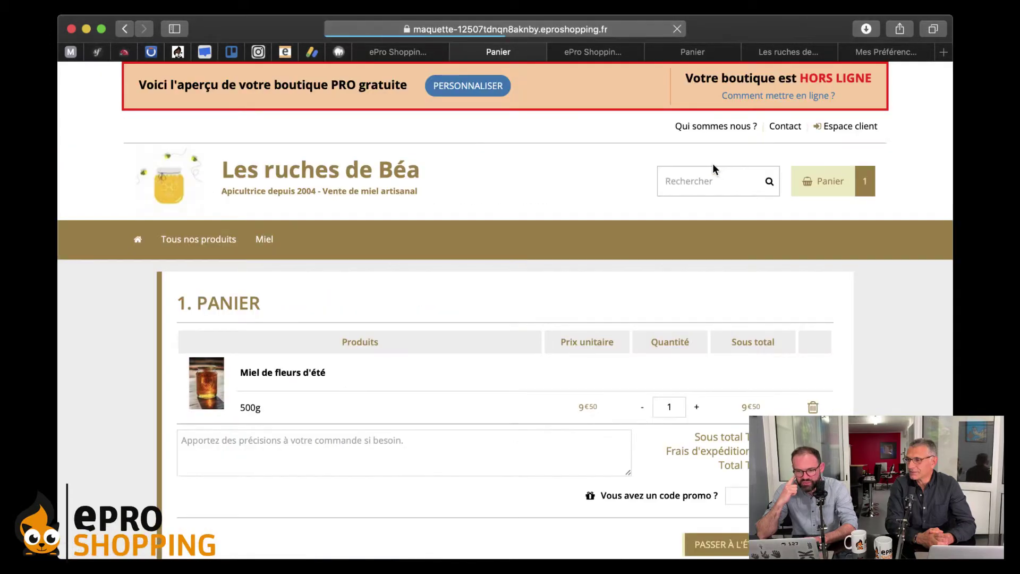
scroll(599, 314, "down", 2)
scroll(600, 315, "down", 2)
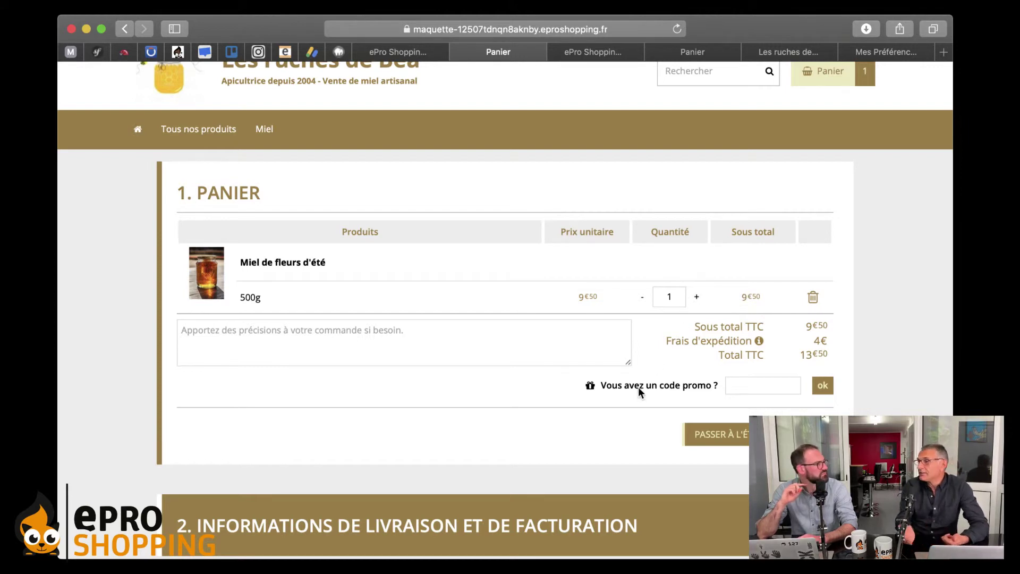
scroll(639, 387, "up", 1)
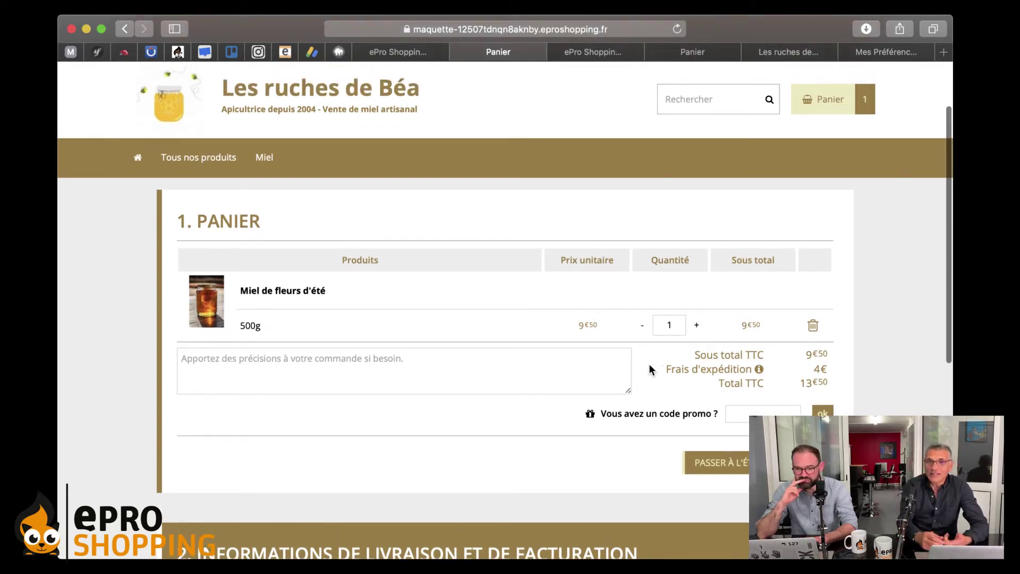
scroll(624, 333, "up", 1)
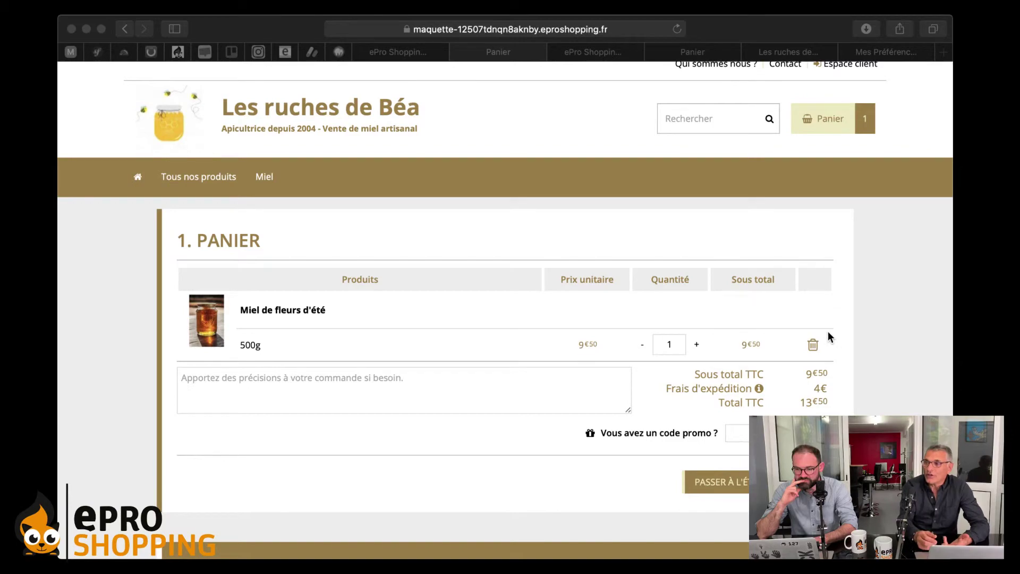